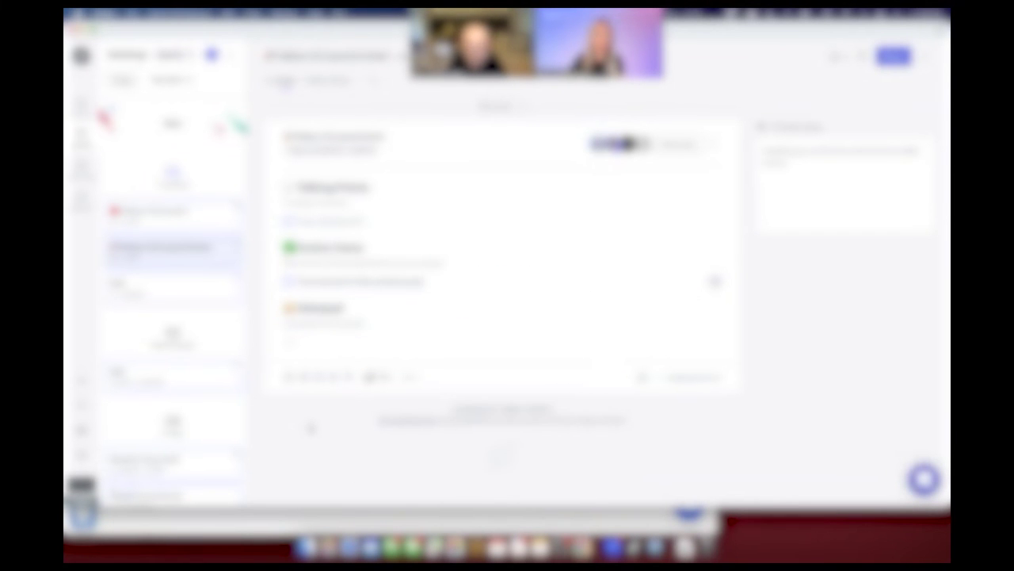
- Glance at the workspace options, then reload Fellow so the shared talking point appears
left_click(84, 58)
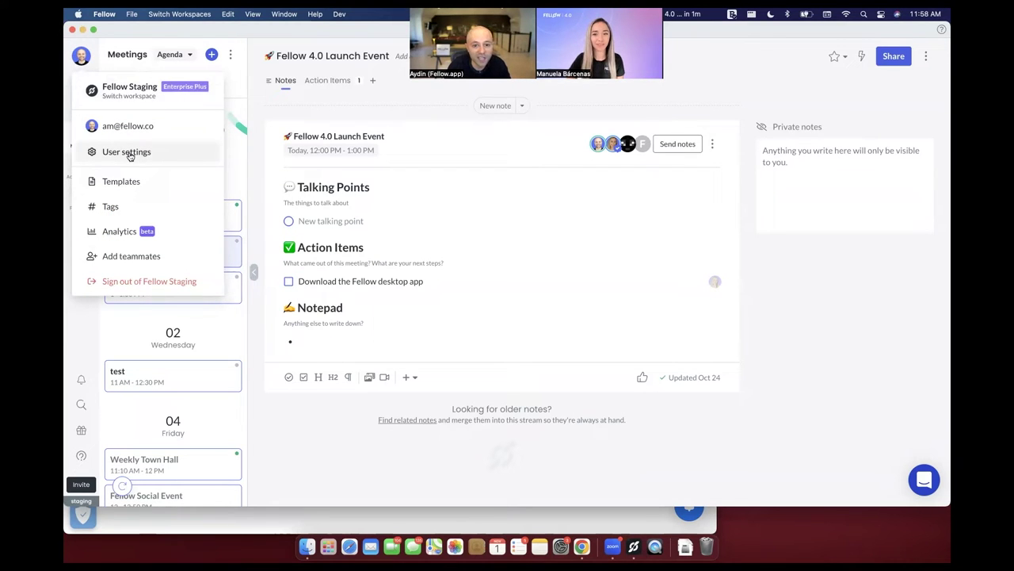
left_click(302, 420)
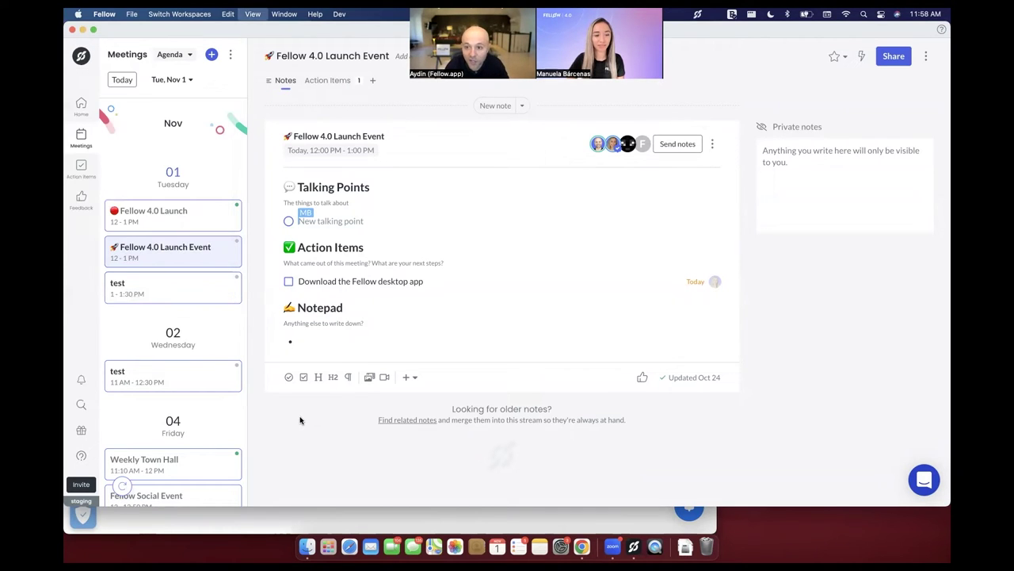
key("super+r")
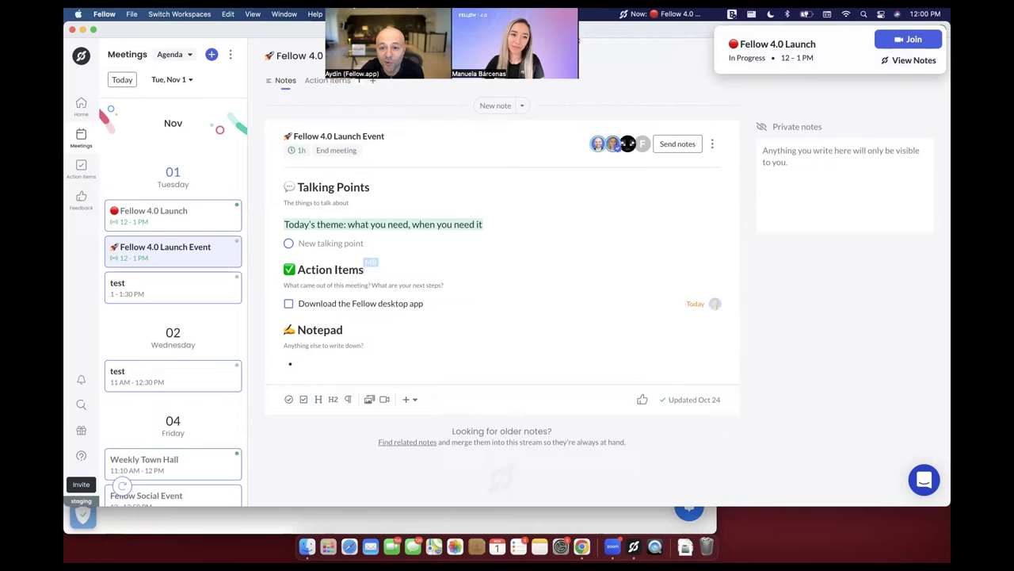
- Check action items in Fellow's menu-bar meeting overview, then close the overview
left_click(666, 13)
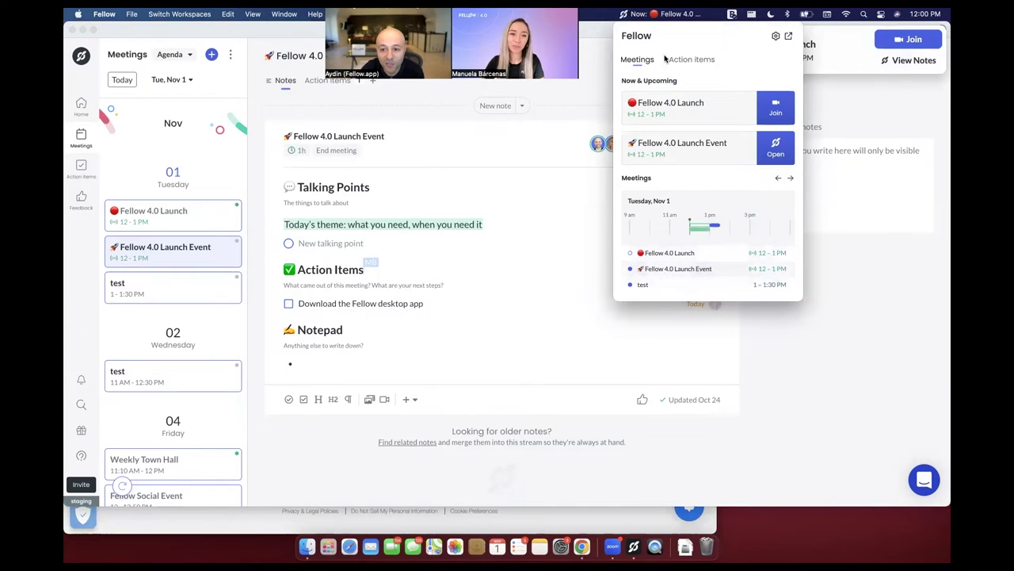
left_click(679, 60)
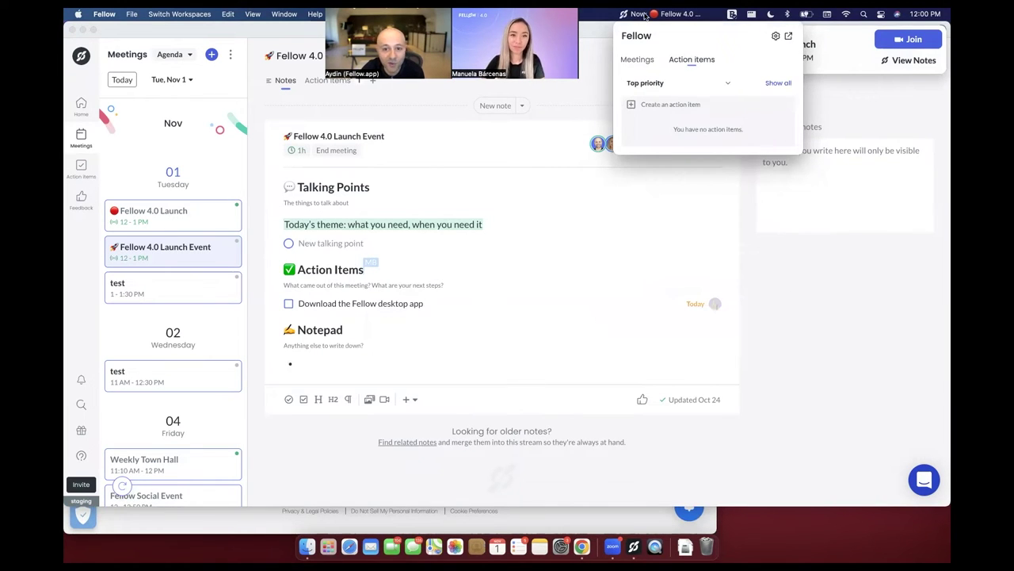
left_click(658, 14)
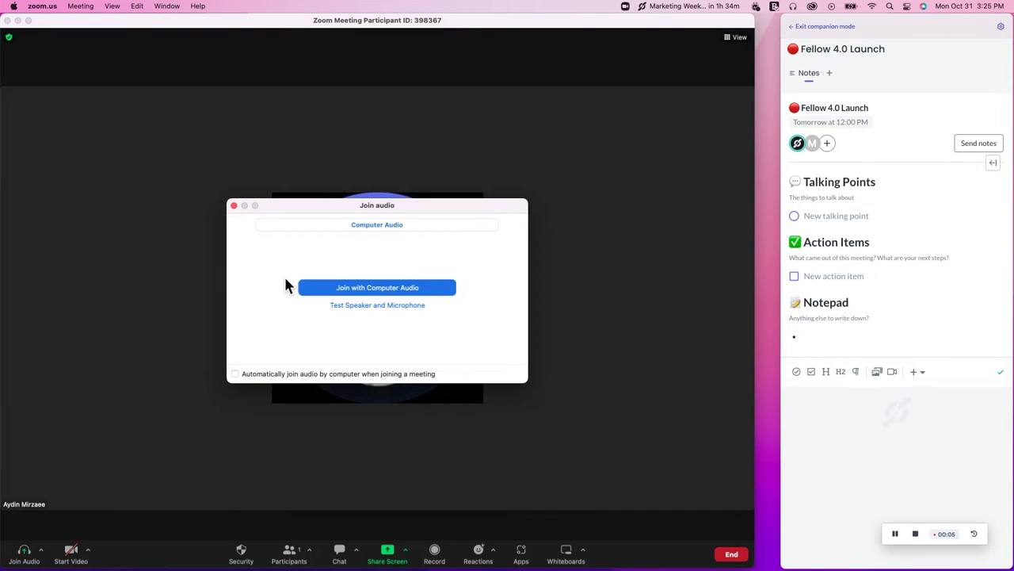
- Join the Zoom call with computer audio muted and bring the Fellow panel forward
left_click(383, 297)
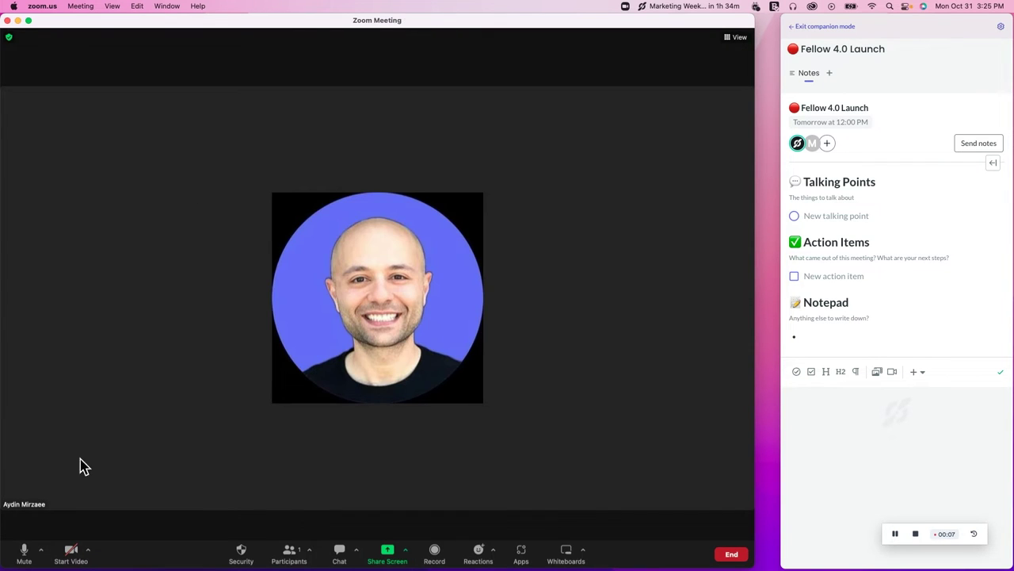
left_click(22, 553)
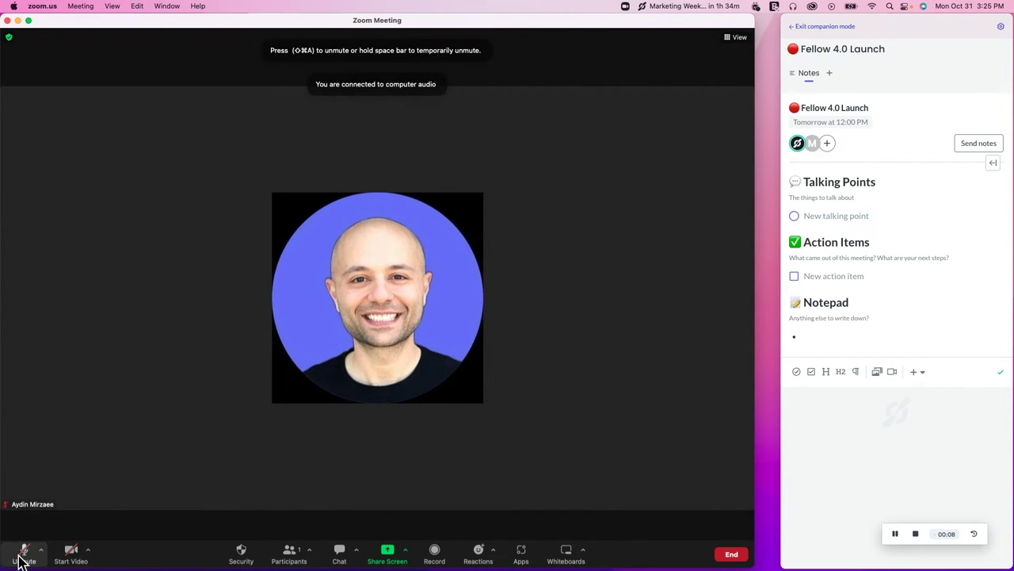
left_click(915, 29)
left_click_drag(915, 29, 902, 28)
- Add talking point 'Today's theme: what you need when you need it!' with indented 'Companion mode'
left_click(843, 217)
type("Today's theme: what you need when you need it!")
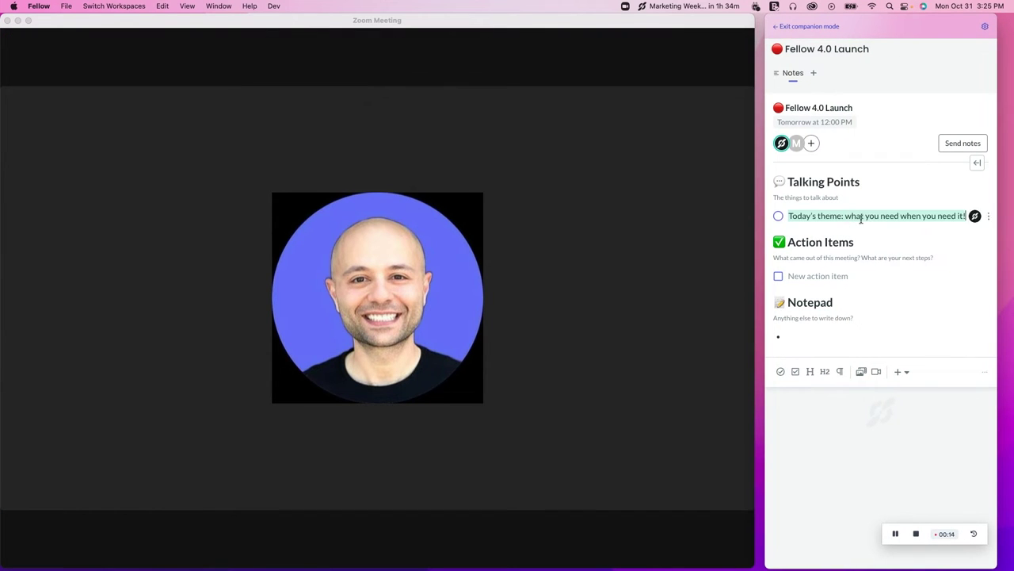
key("Return")
key("Tab")
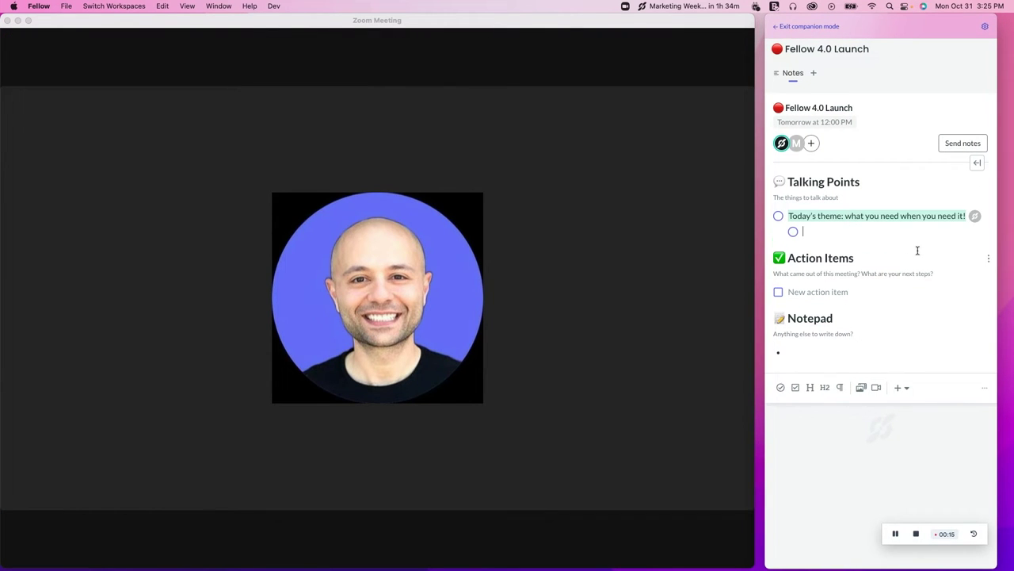
type("Companion mode")
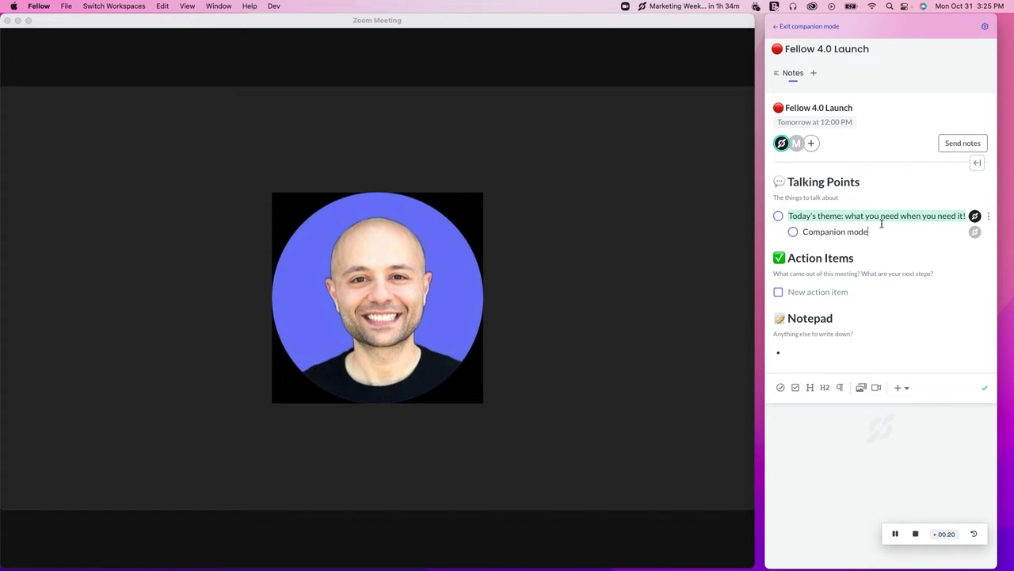
- Make the 'Companion mode' sub-point bold and give it a rocket reaction
left_click_drag(880, 232, 802, 231)
left_click(807, 211)
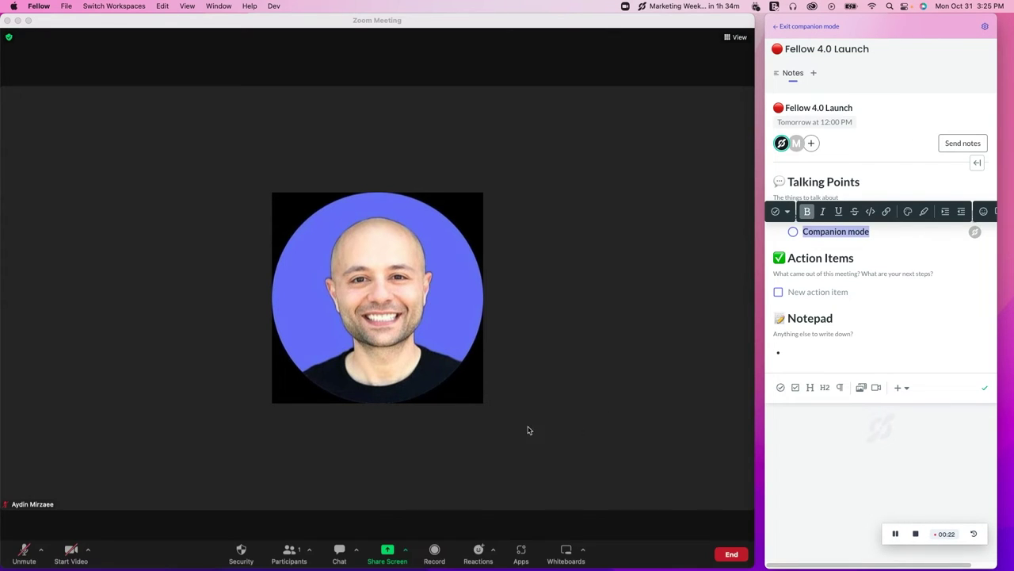
left_click(979, 232)
left_click(885, 483)
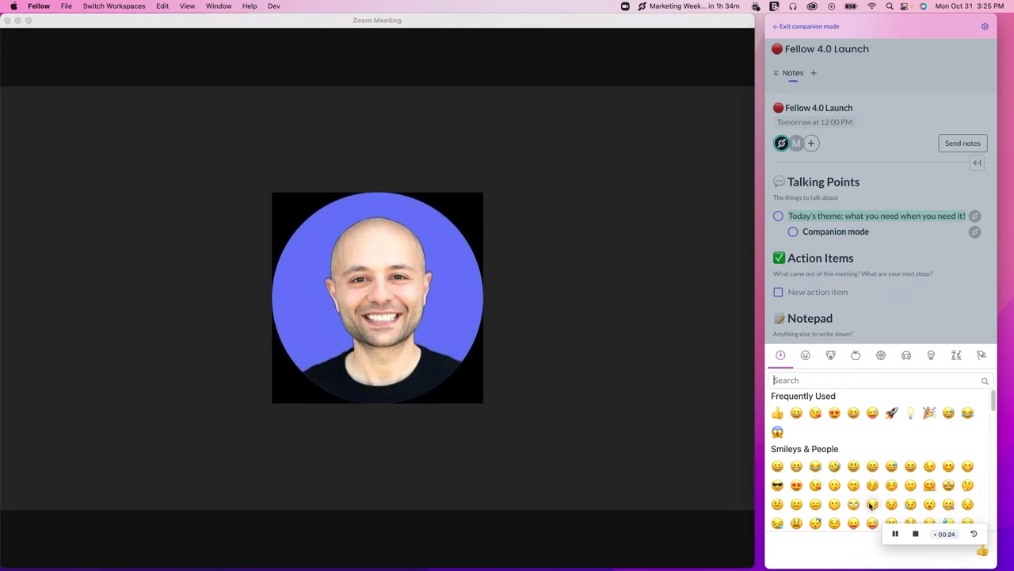
left_click(891, 413)
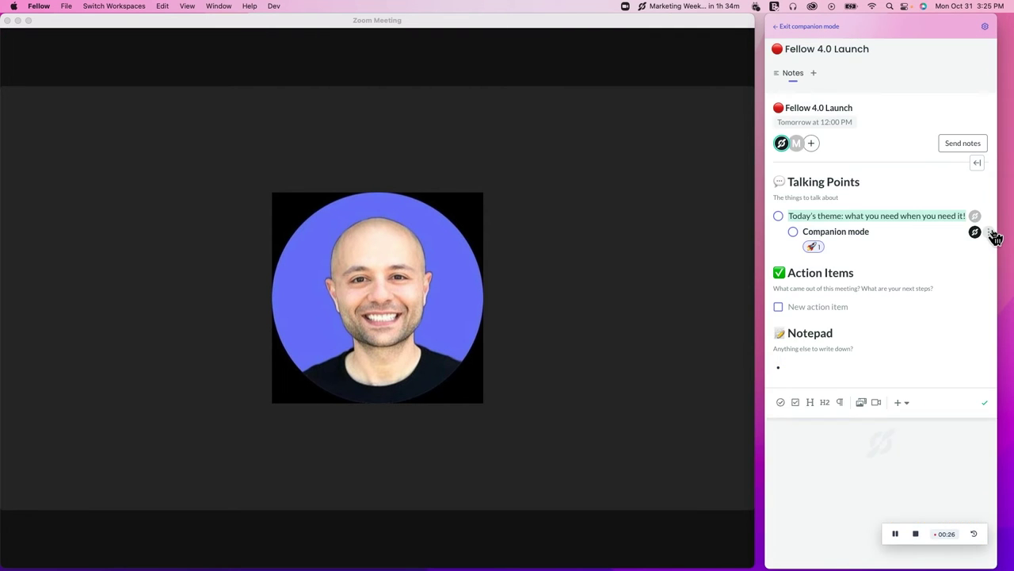
- Add party popper and light bulb reactions to 'Companion mode'
left_click(988, 232)
left_click(883, 504)
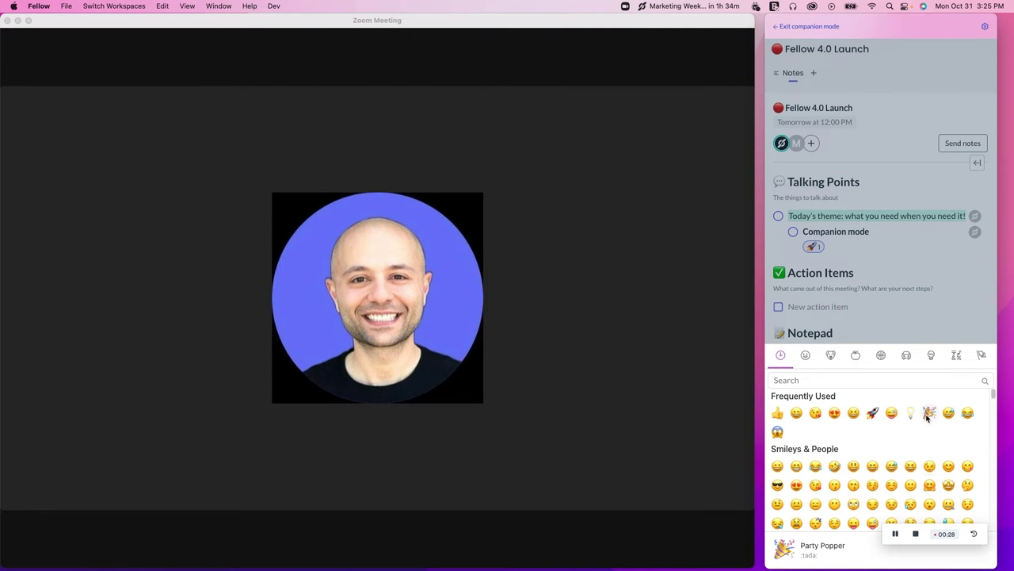
left_click(910, 414)
left_click(987, 232)
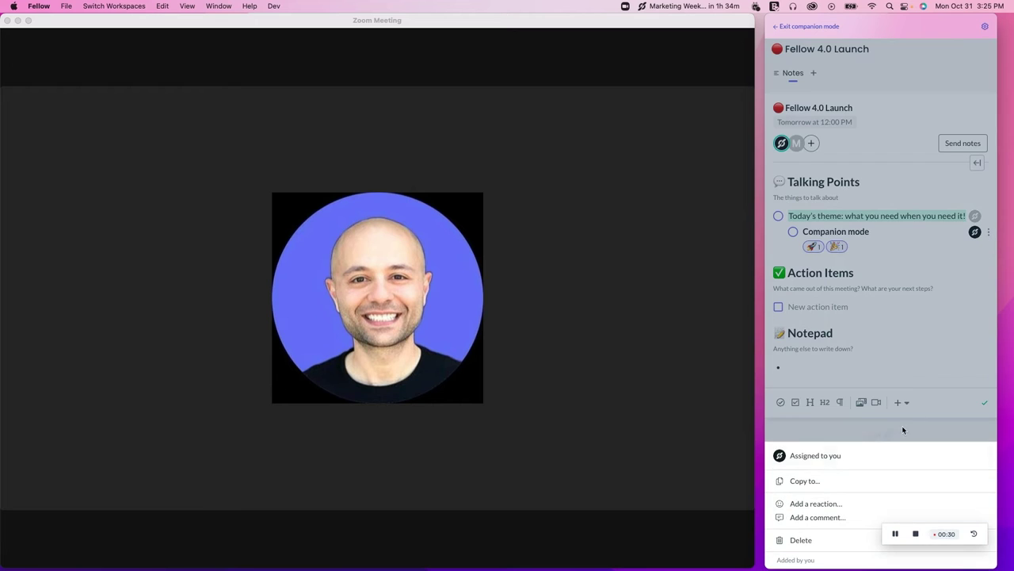
left_click(852, 505)
left_click(931, 416)
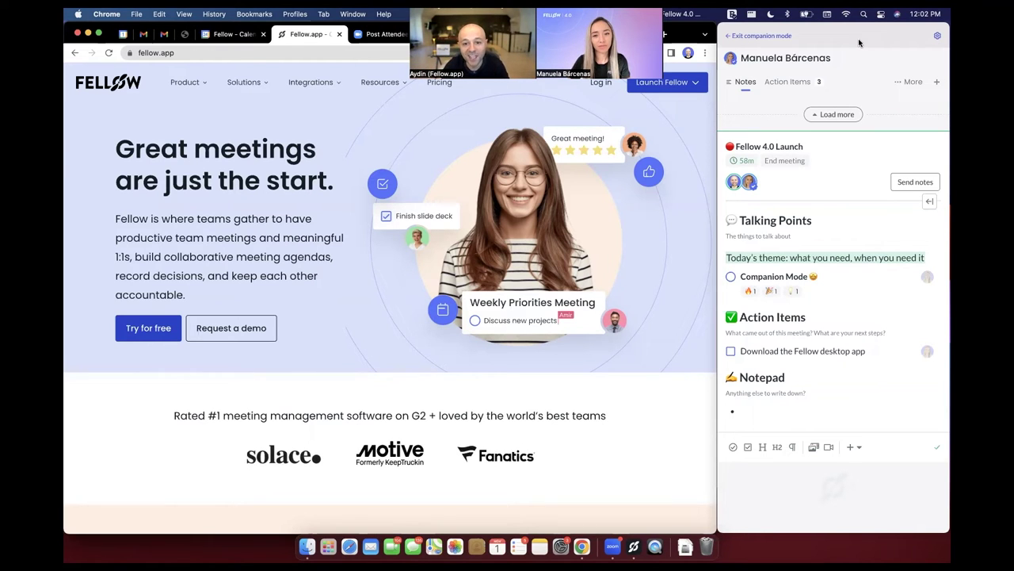
- Exit companion mode to return to the full Fellow window
left_click(741, 37)
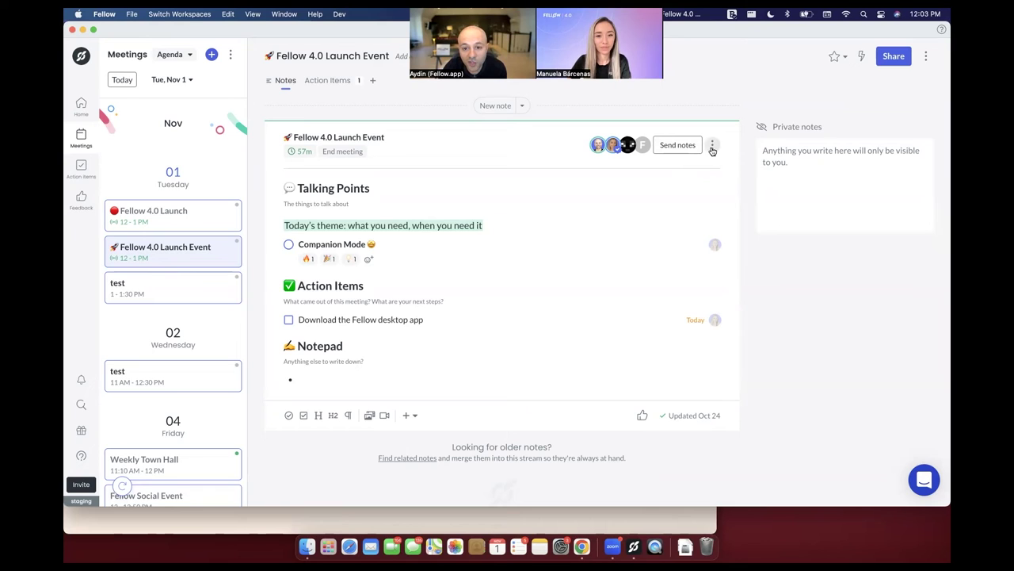
left_click(712, 147)
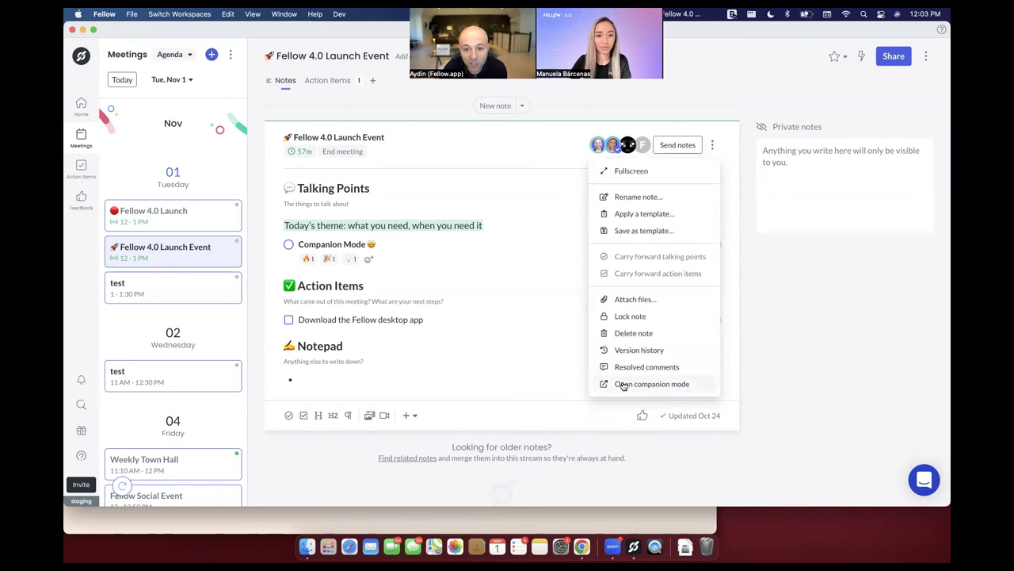
left_click(623, 384)
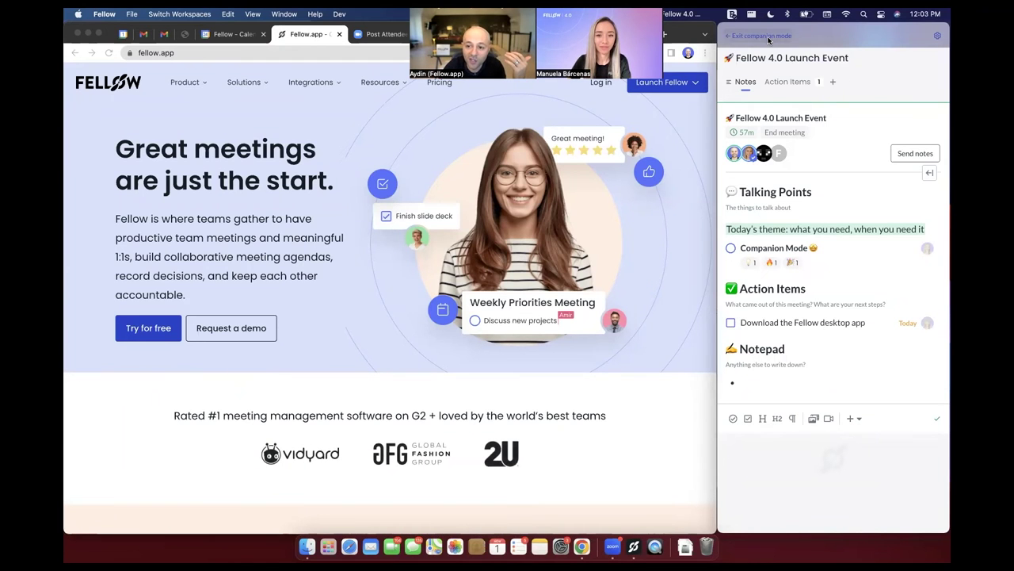
left_click(763, 36)
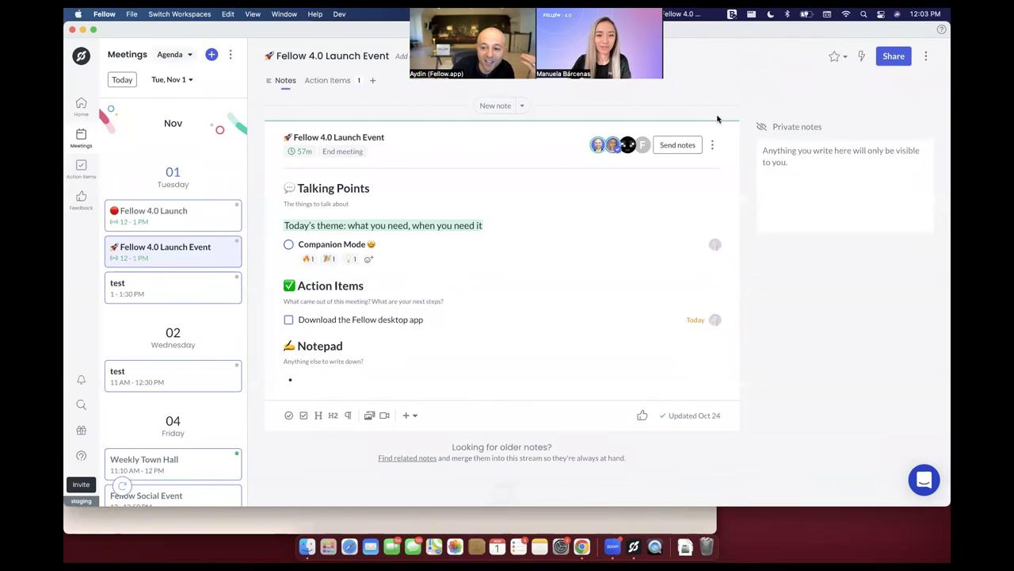
left_click(712, 145)
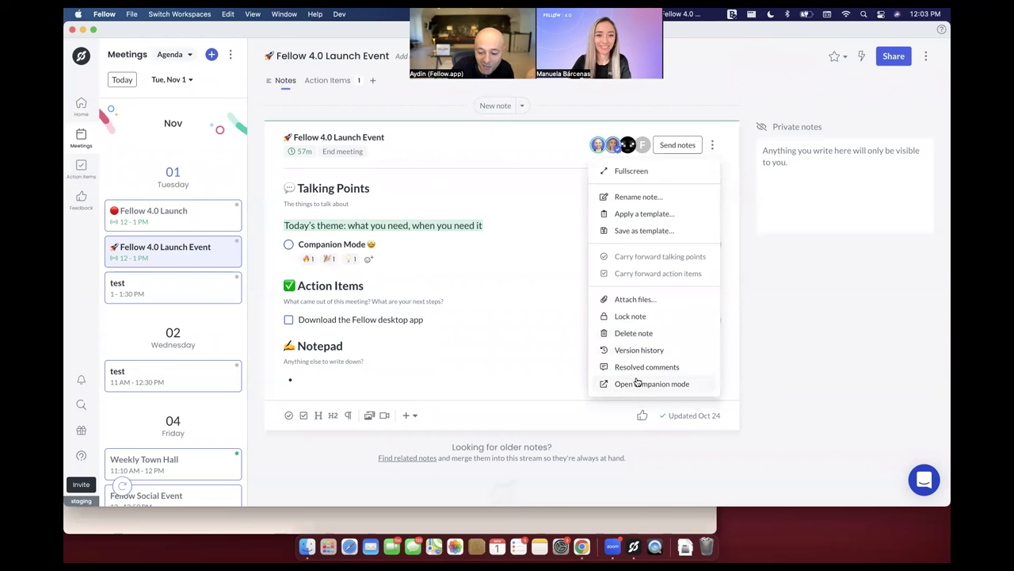
left_click(638, 384)
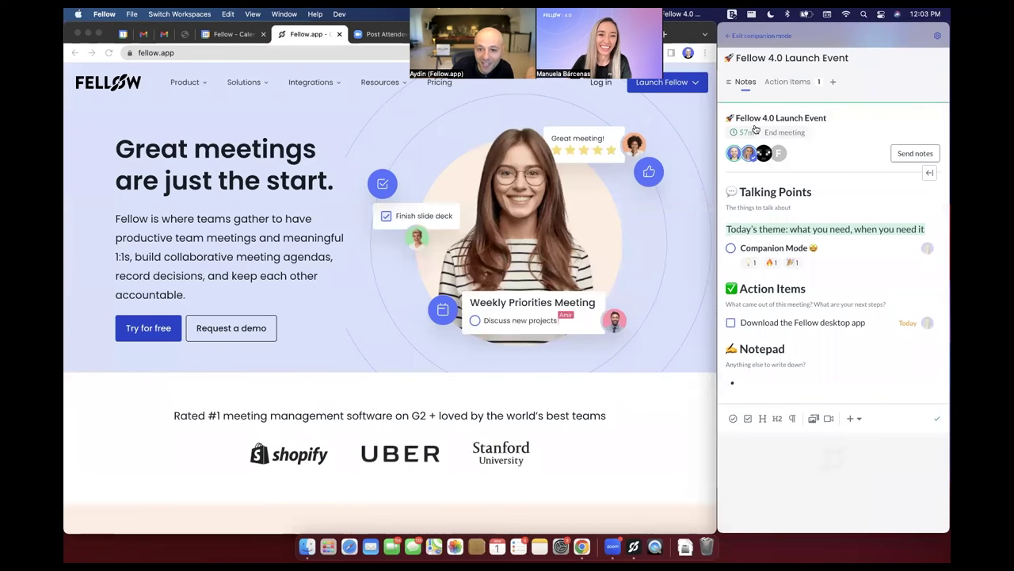
left_click(766, 36)
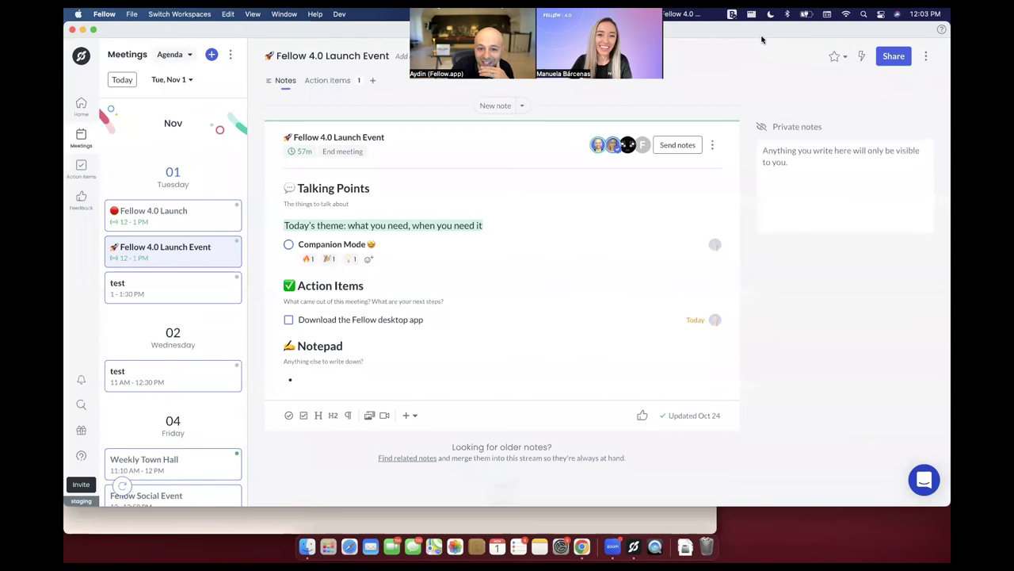